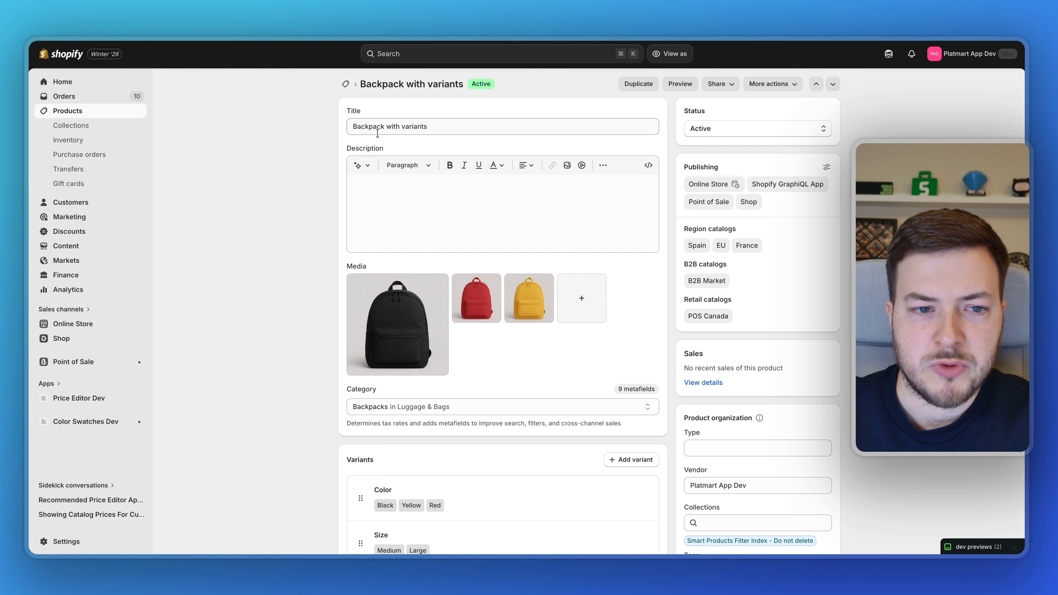
Step: Scroll to the backpack's Color and Size variants, then switch to the Color Swatches Dev app
scroll(290, 242, down, 5)
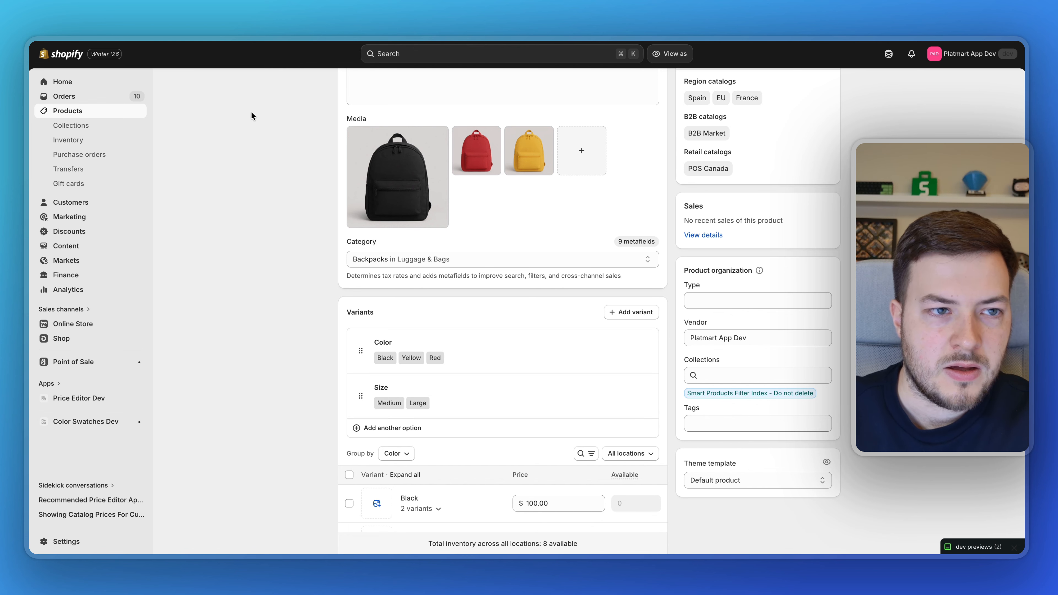
key(ctrl+Tab)
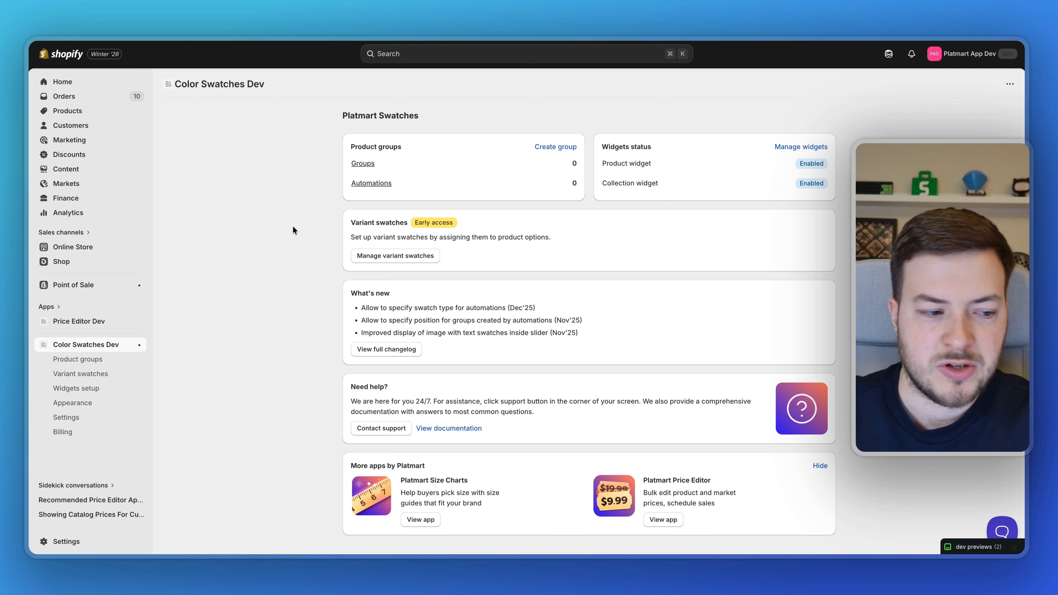
Step: Open the Variant swatches page, which shows Disabled status and Color and Size synced as Pill / Button
click(101, 374)
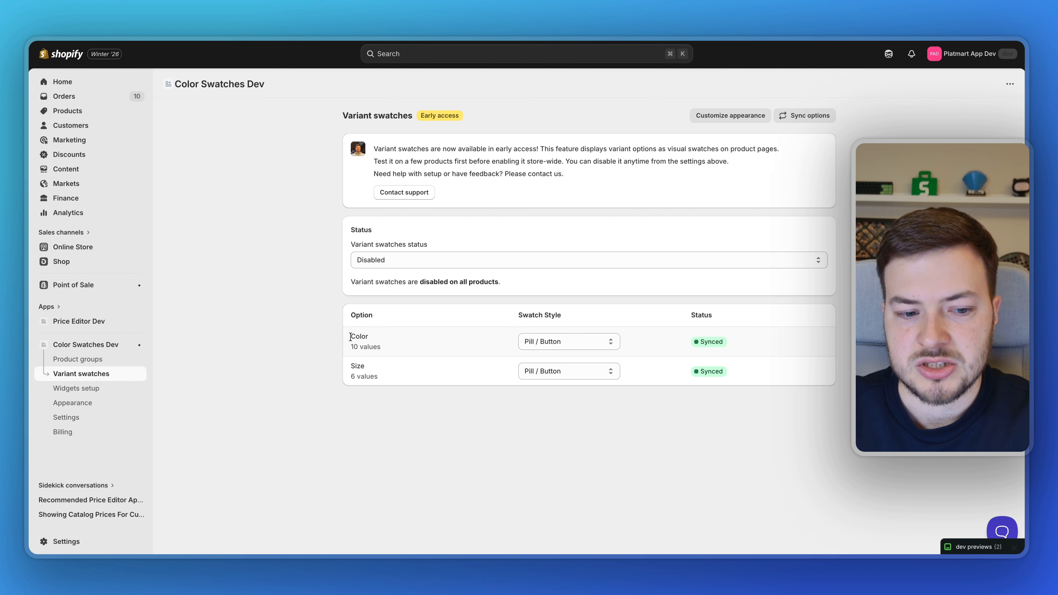
Step: Set swatch status to Only selected products, choosing Backpack with variants found by searching 'vari'
click(406, 258)
click(409, 246)
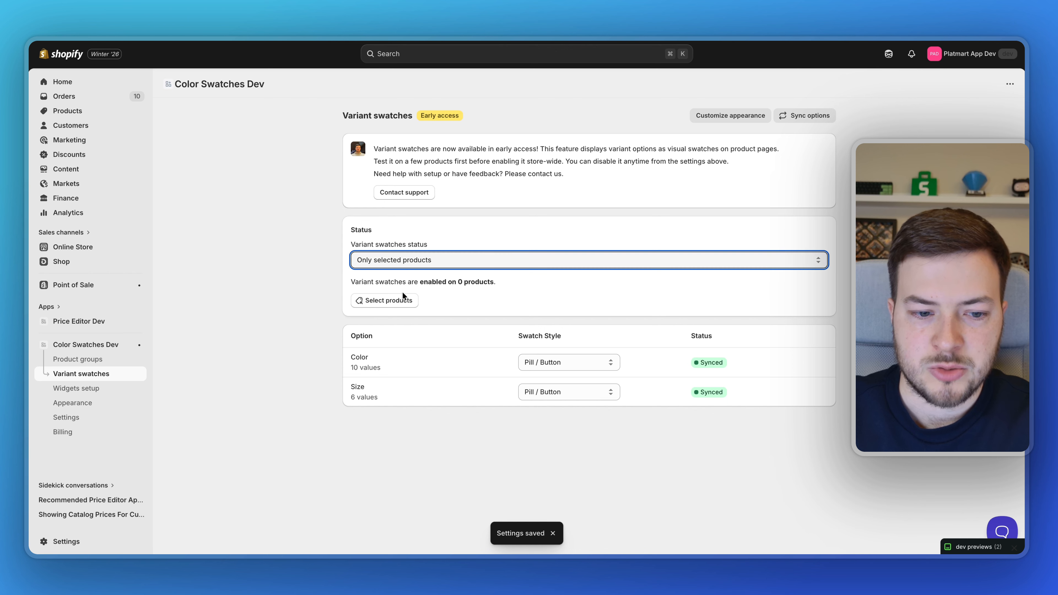
click(403, 298)
text(vari)
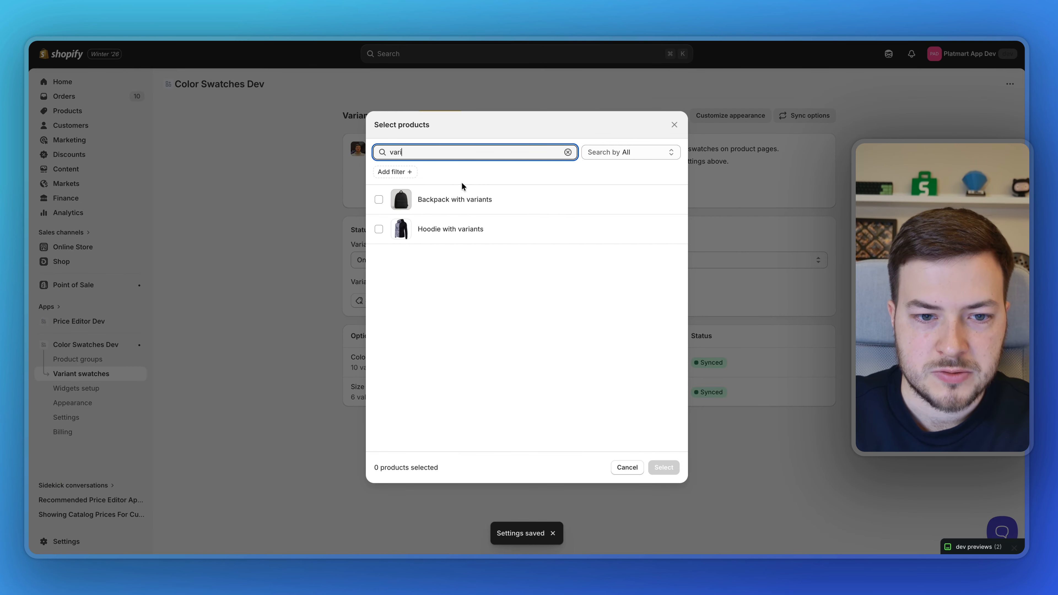
click(479, 199)
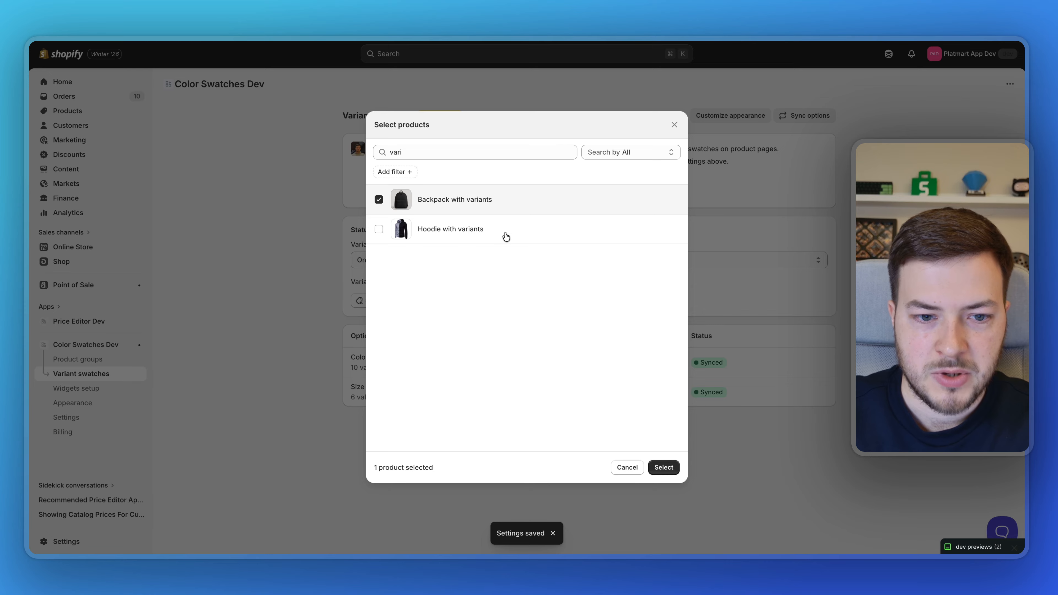
click(664, 467)
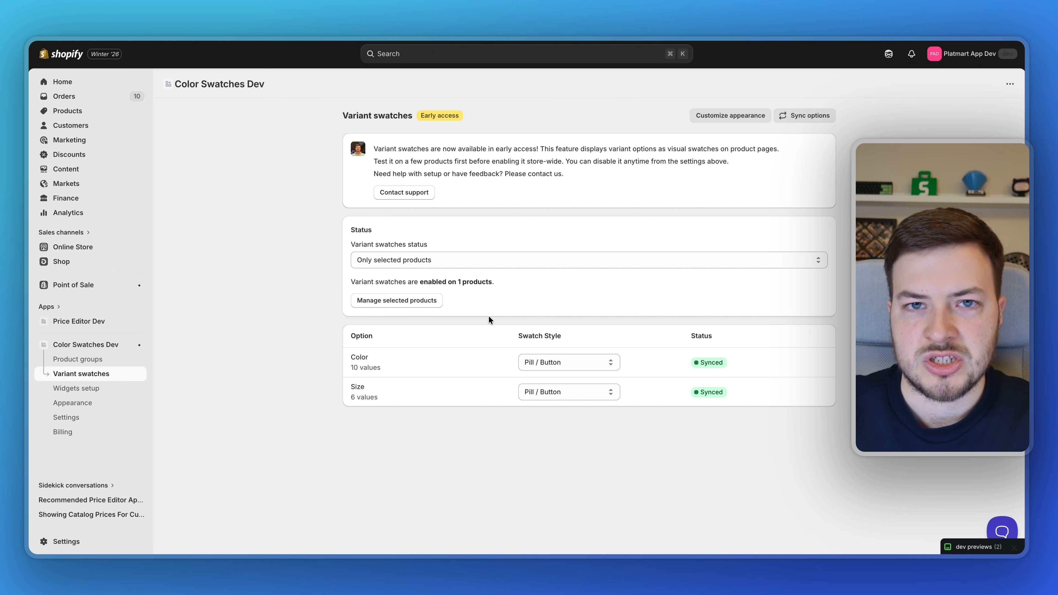
Step: Enable the app embed on the active Horizon theme for the product widget and confirm its status
click(143, 345)
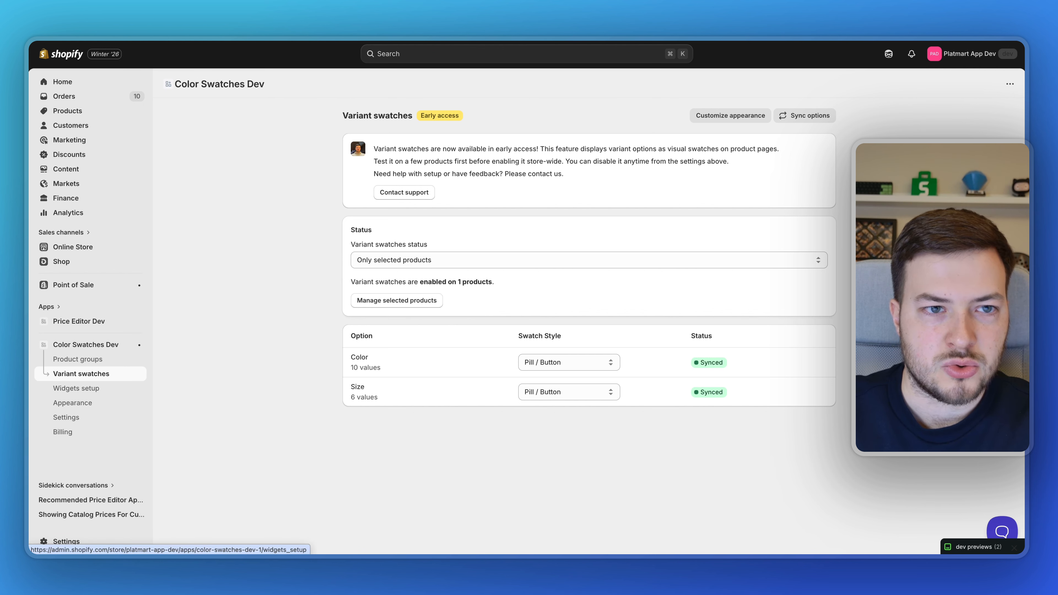
click(549, 199)
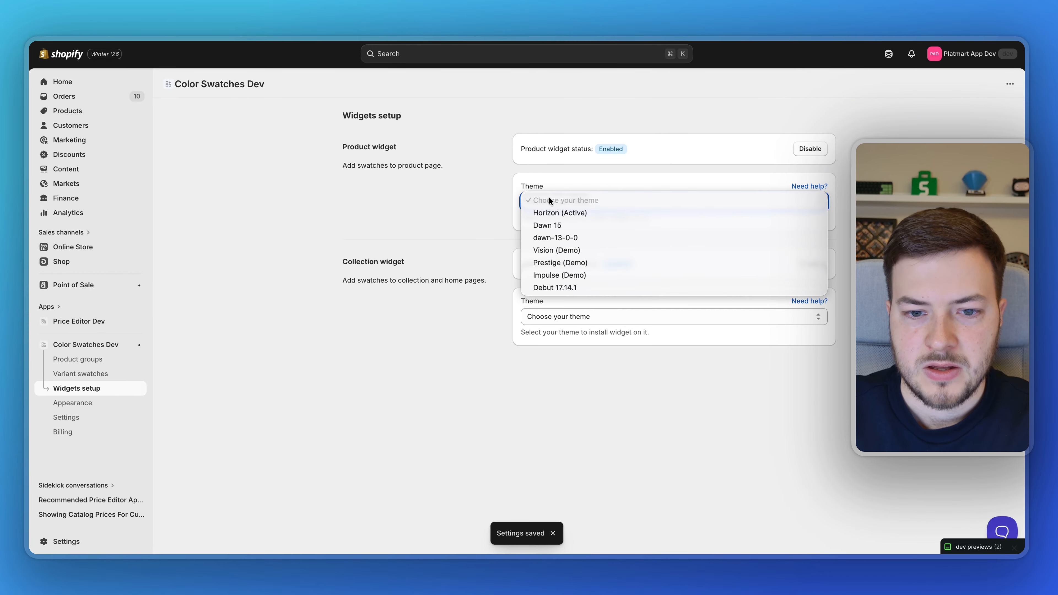
click(554, 212)
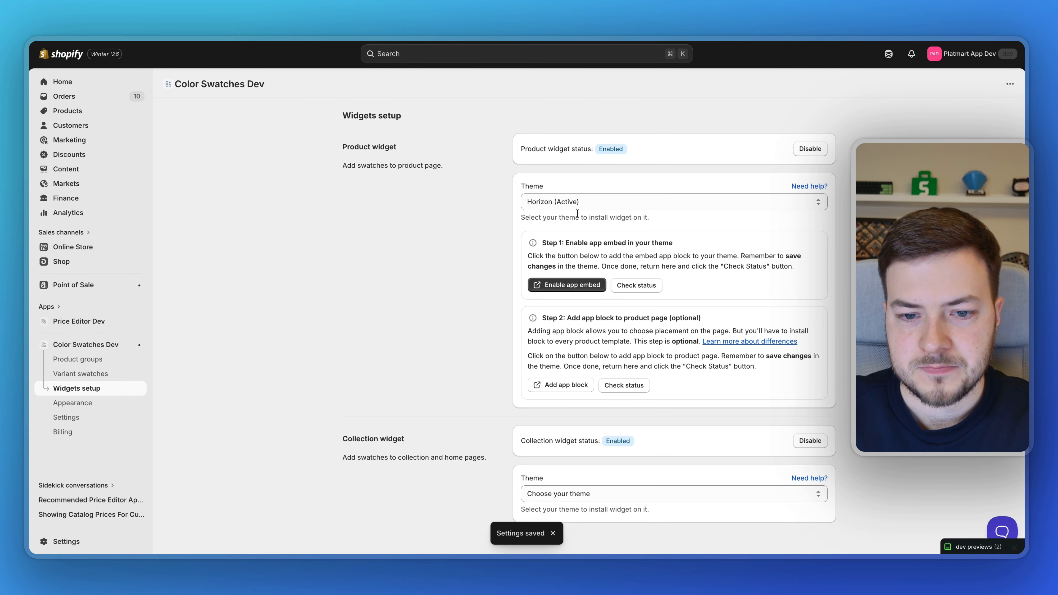
click(573, 286)
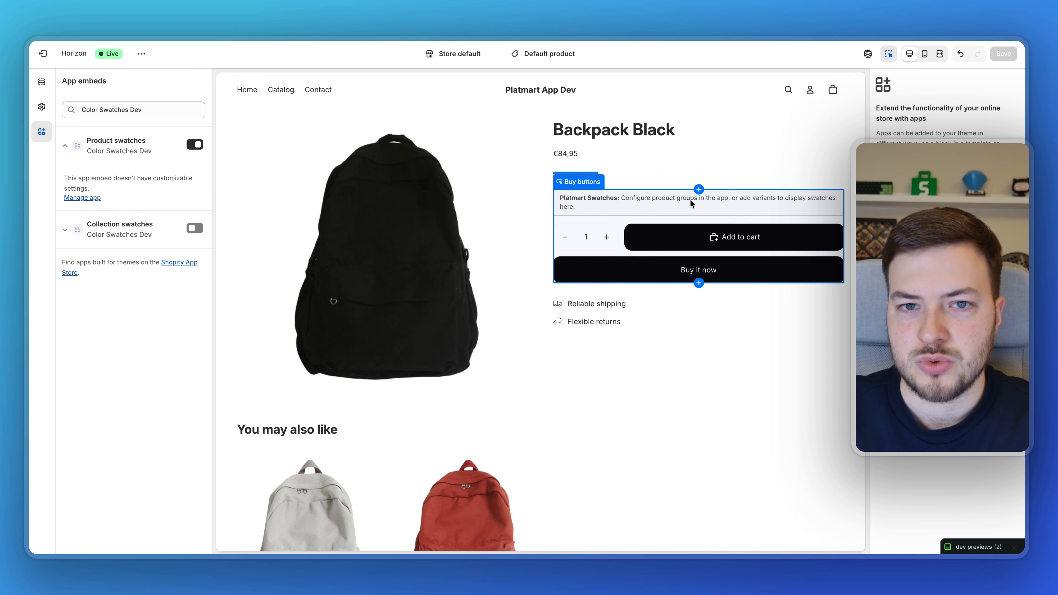
key(ctrl+shift+Tab)
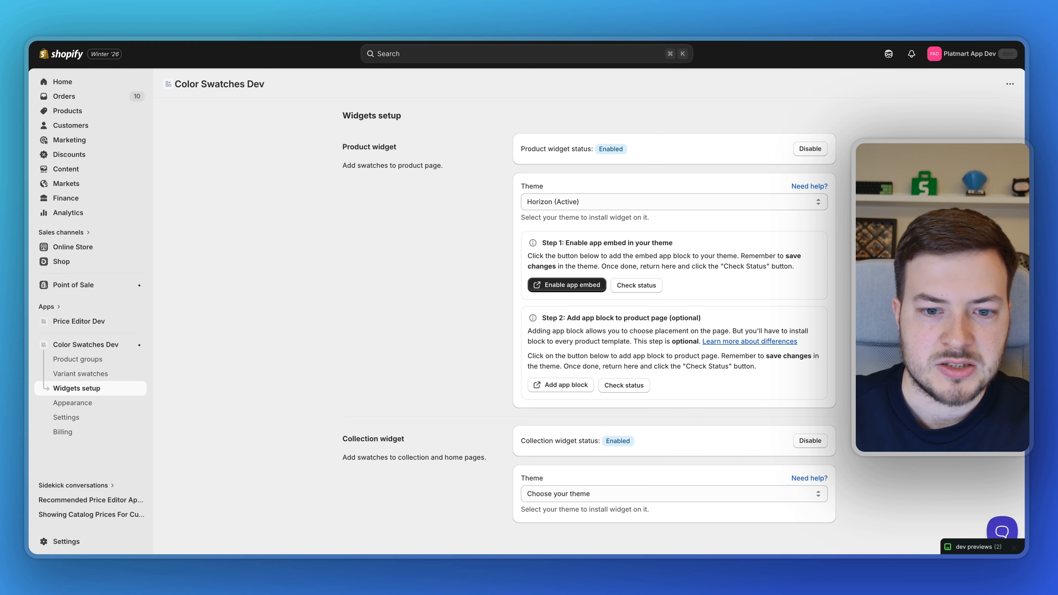
click(633, 285)
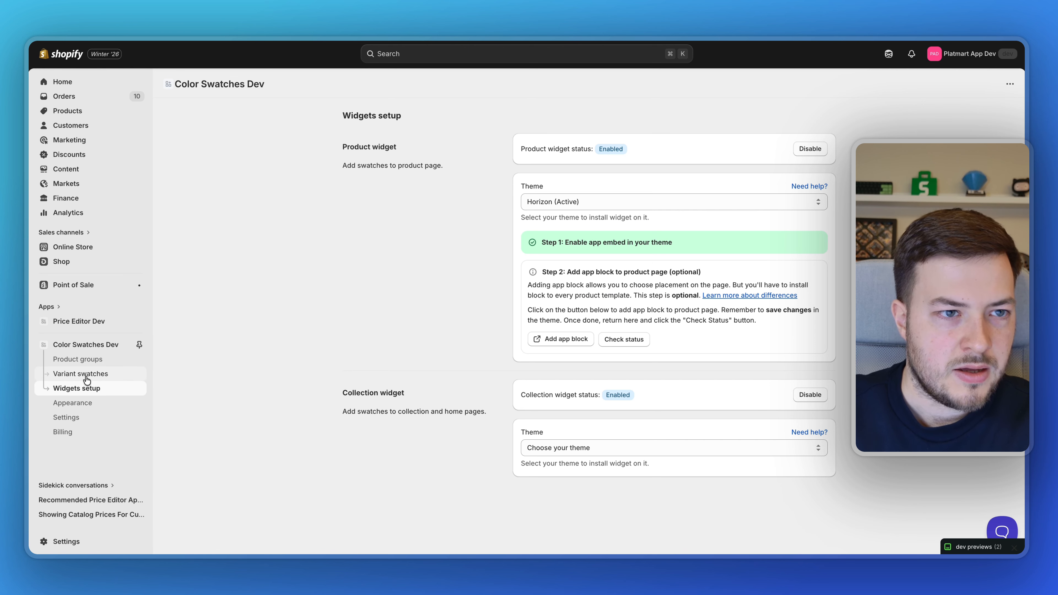
key(ctrl+Tab)
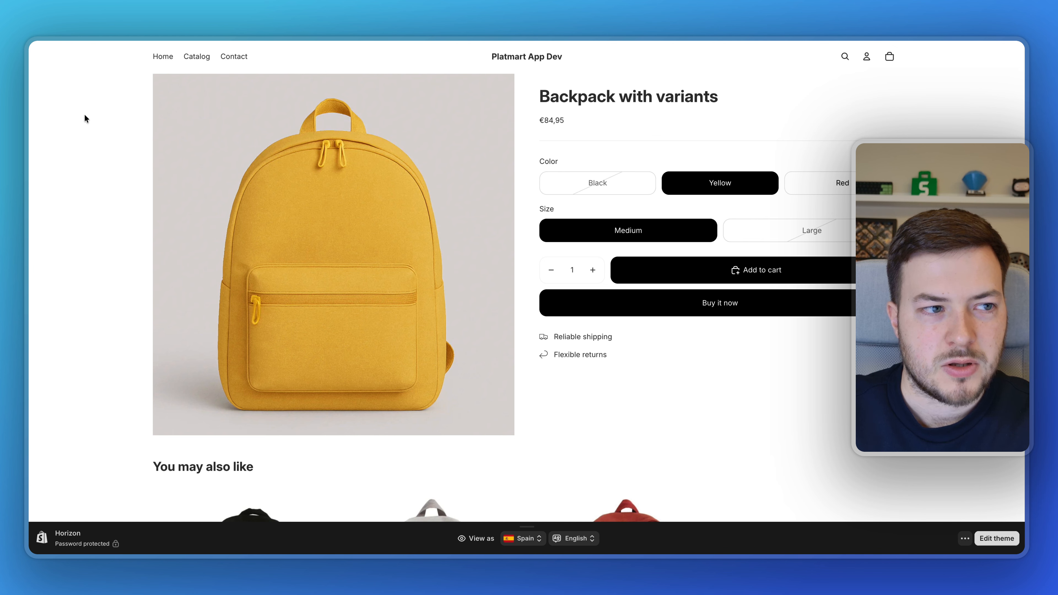
Step: Reload the storefront backpack page to see the boxed swatches, then go back to Variant swatches
key(super+r)
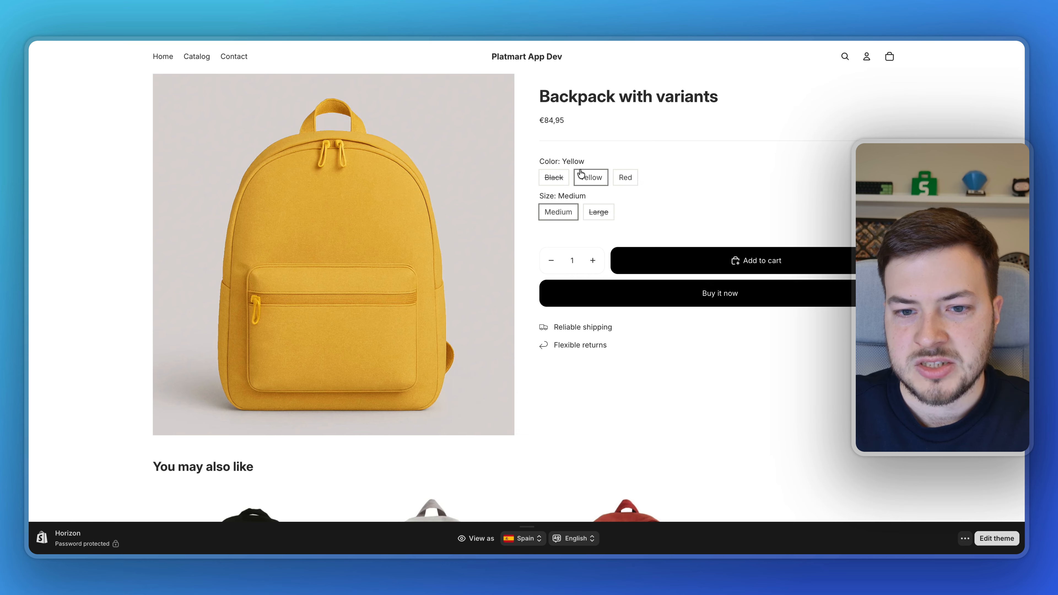
key(ctrl+Tab)
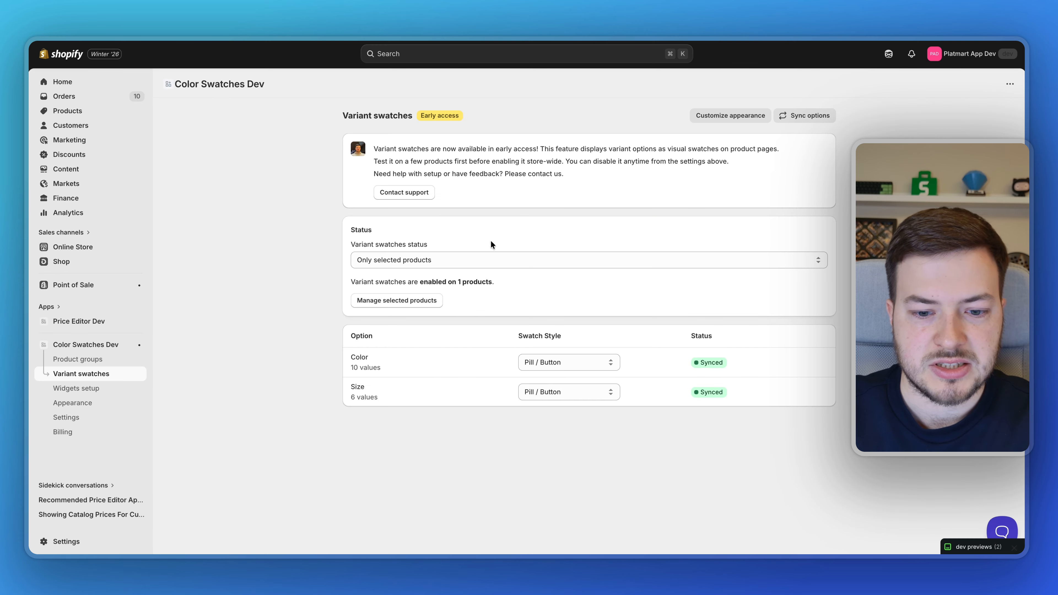
Step: Set the Color option's swatch style to Color or custom image and open its values
click(558, 358)
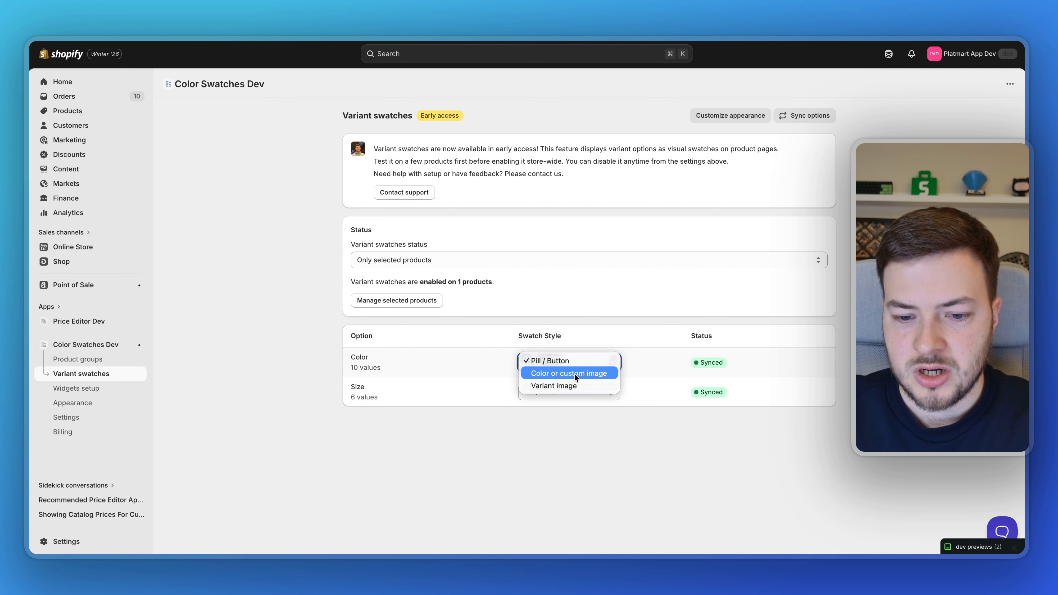
click(584, 373)
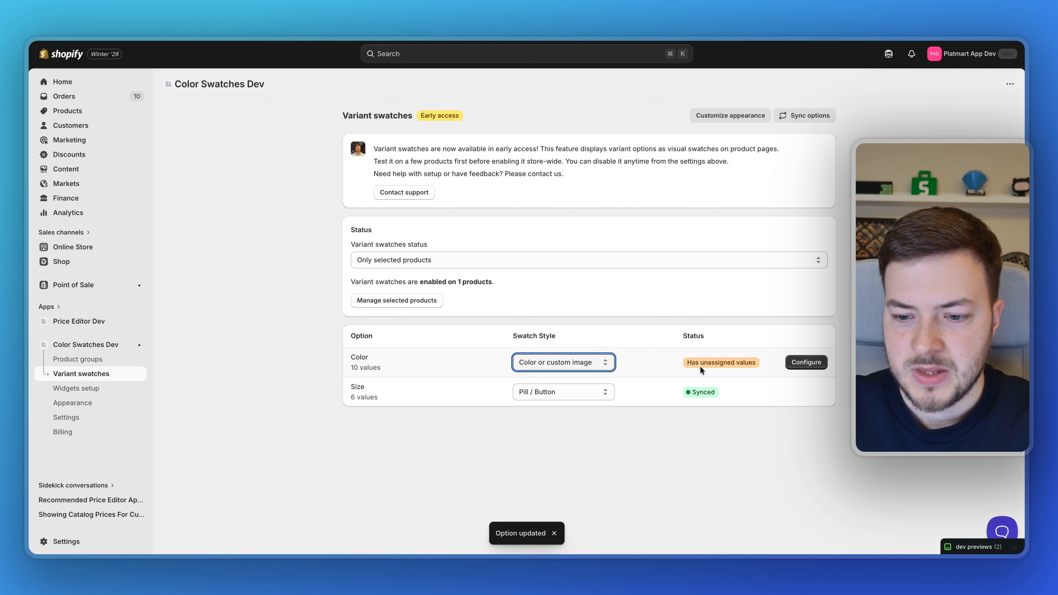
click(806, 362)
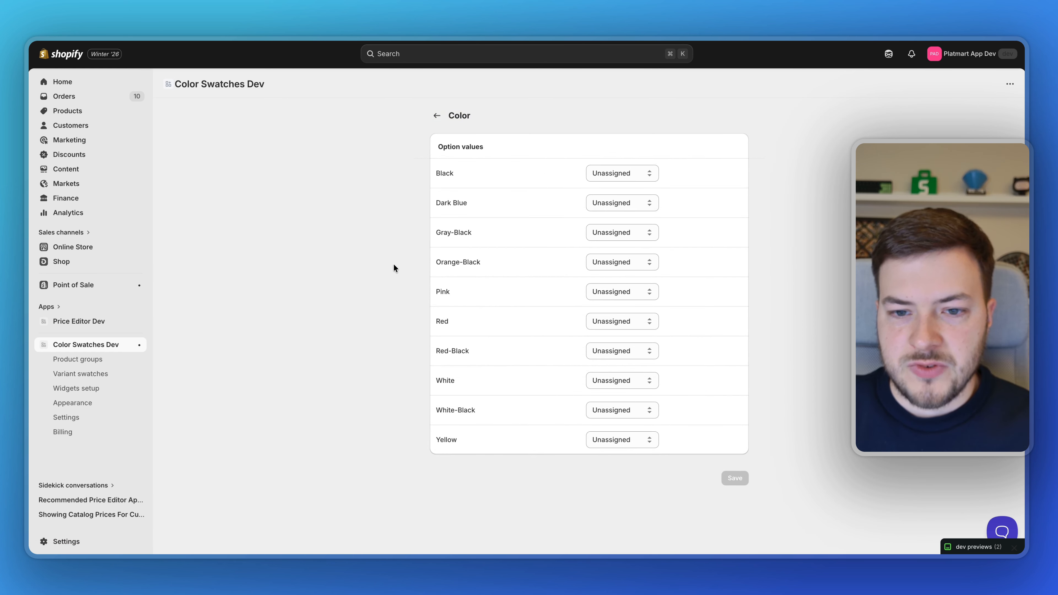
Step: Give Black a near-black and Red a deep red single-colour swatch
click(610, 173)
click(609, 183)
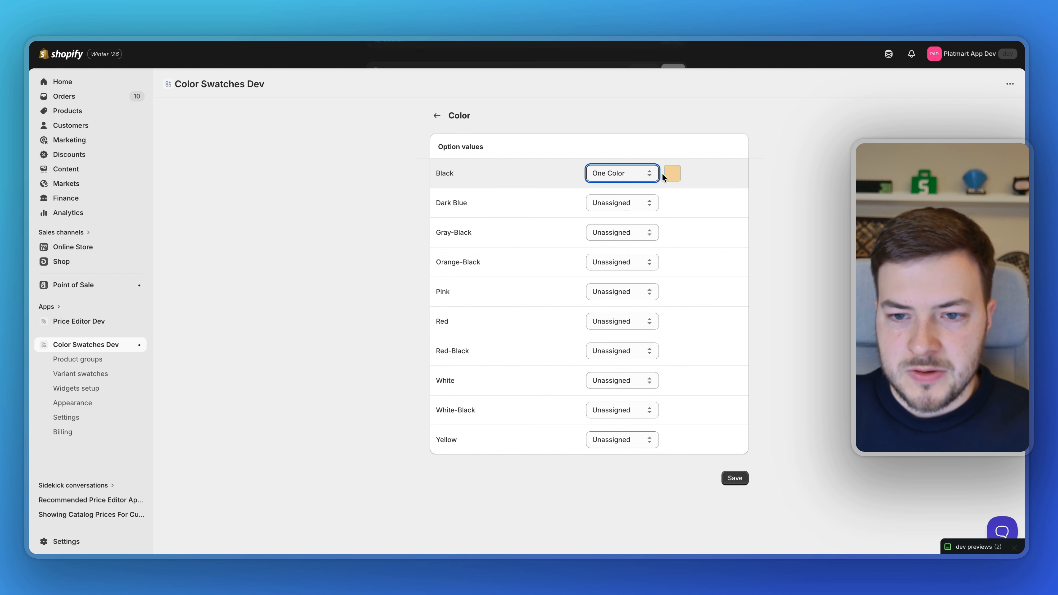
click(671, 173)
drag(630, 212, 624, 231)
click(785, 216)
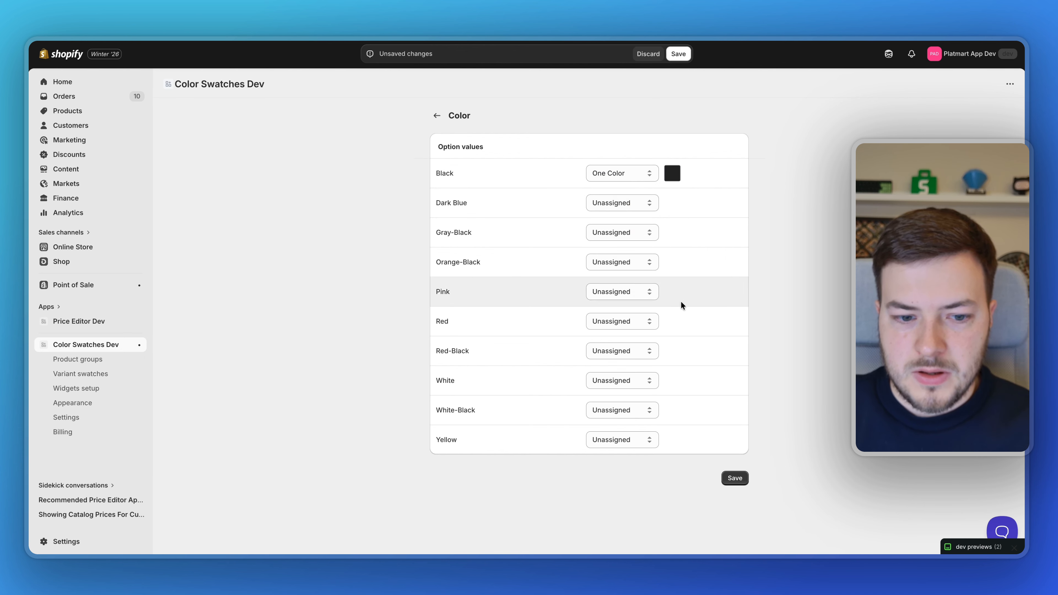
click(609, 321)
click(609, 332)
click(672, 326)
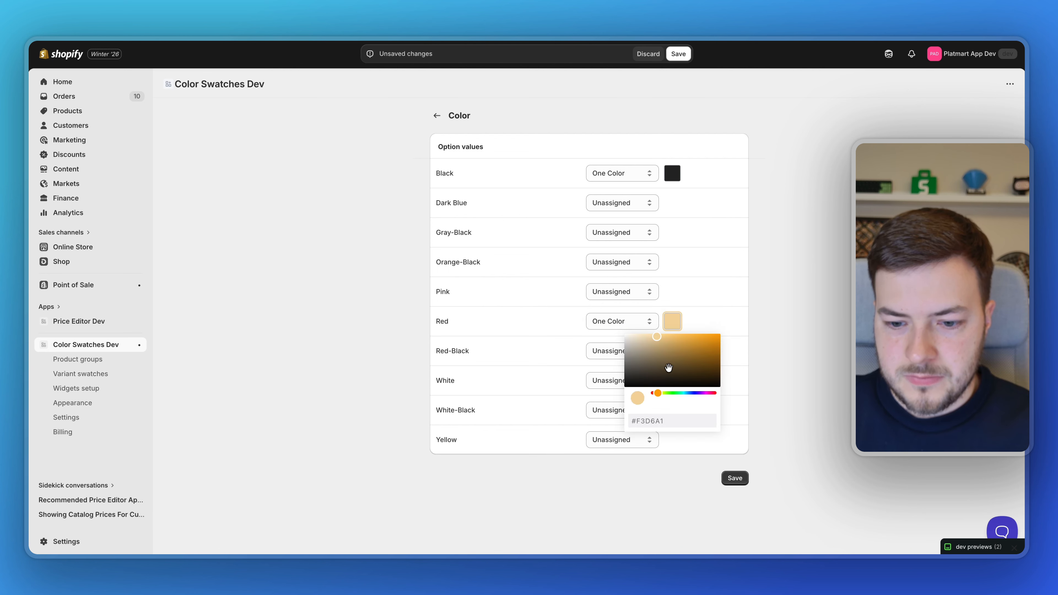
click(654, 393)
click(708, 345)
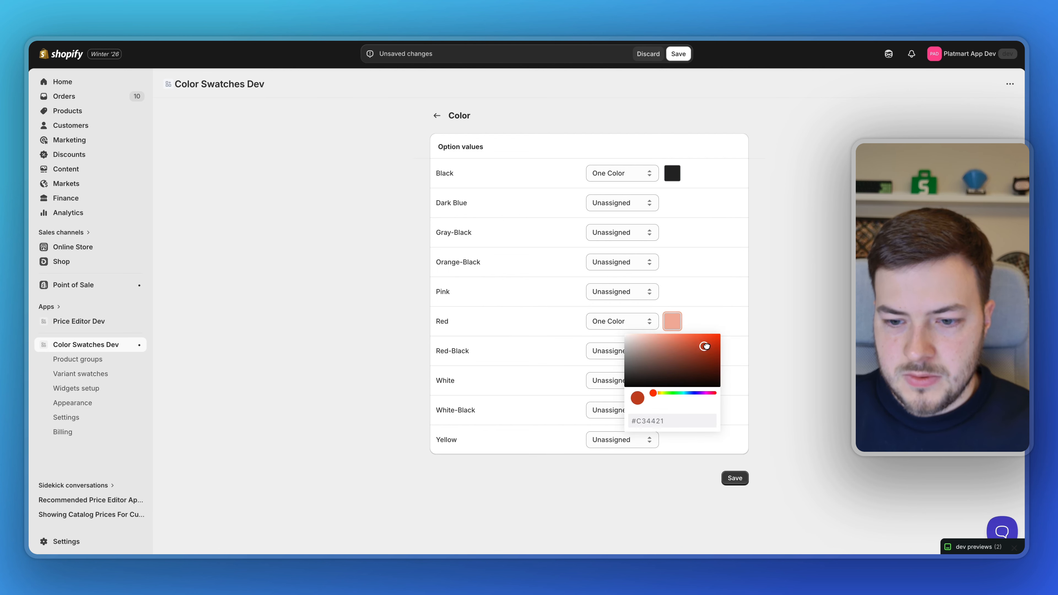
click(761, 331)
Step: Give Yellow a saturated yellow single-colour swatch and save the Color swatches
click(641, 443)
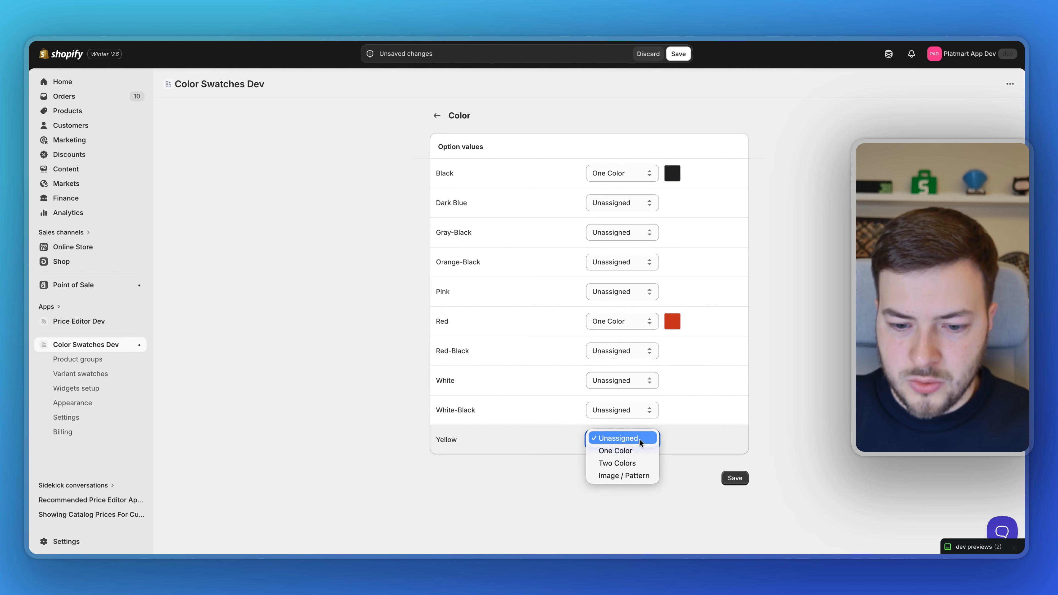
click(654, 451)
click(672, 440)
drag(658, 511, 662, 513)
click(711, 461)
click(782, 402)
click(743, 477)
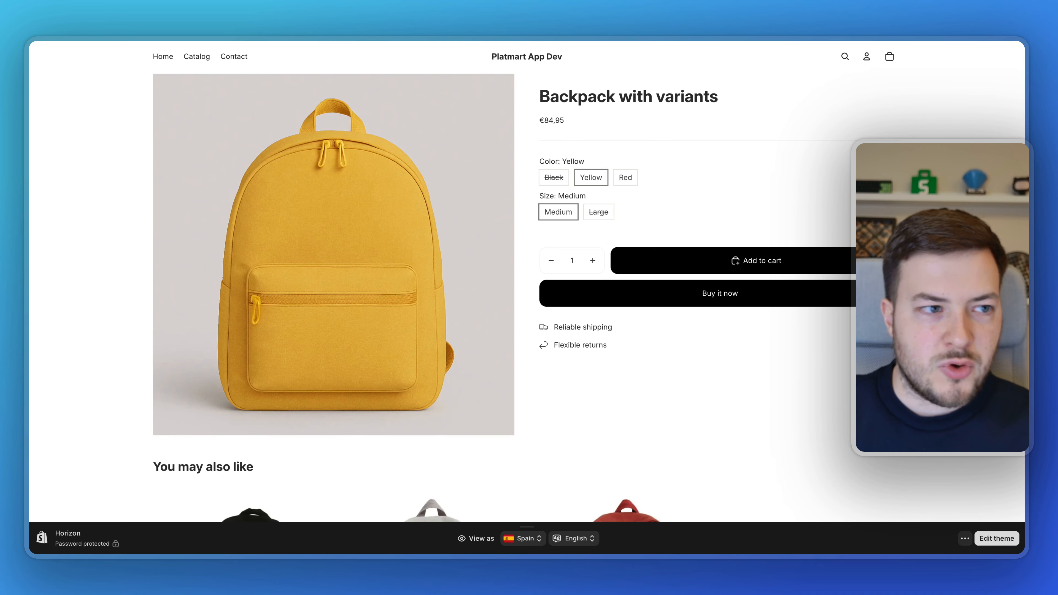
Step: Reload the product page and preview the Black, Yellow and Red swatches, ending on sold-out Black
key(super+r)
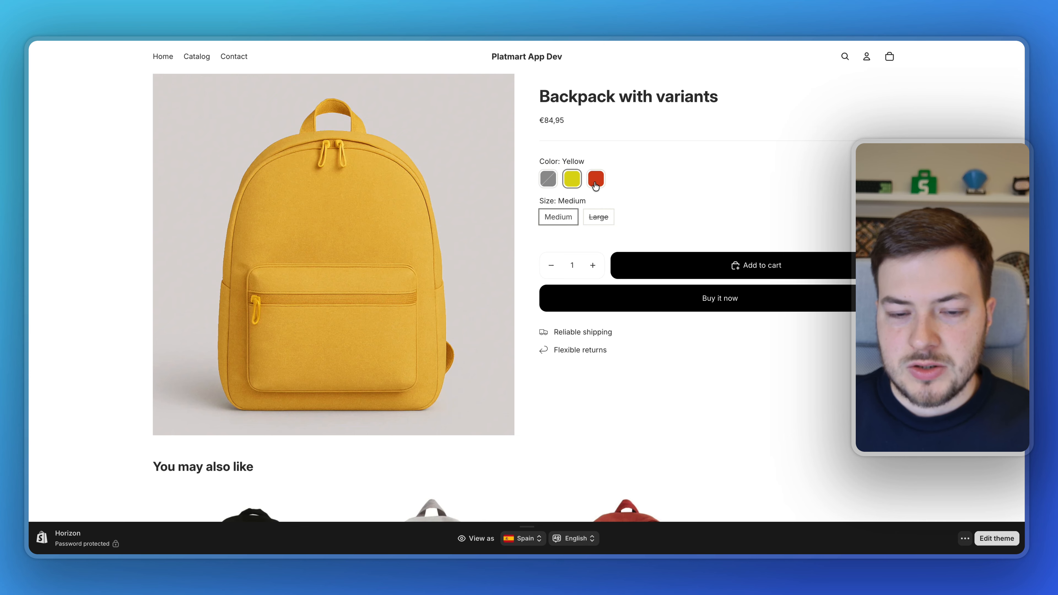
click(553, 184)
click(572, 180)
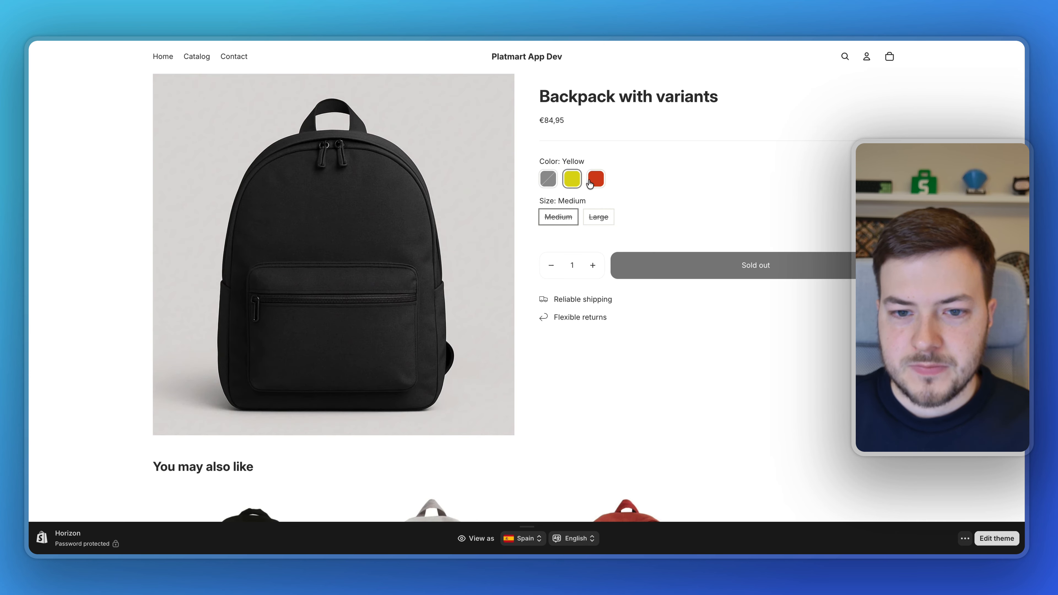
click(594, 182)
click(557, 185)
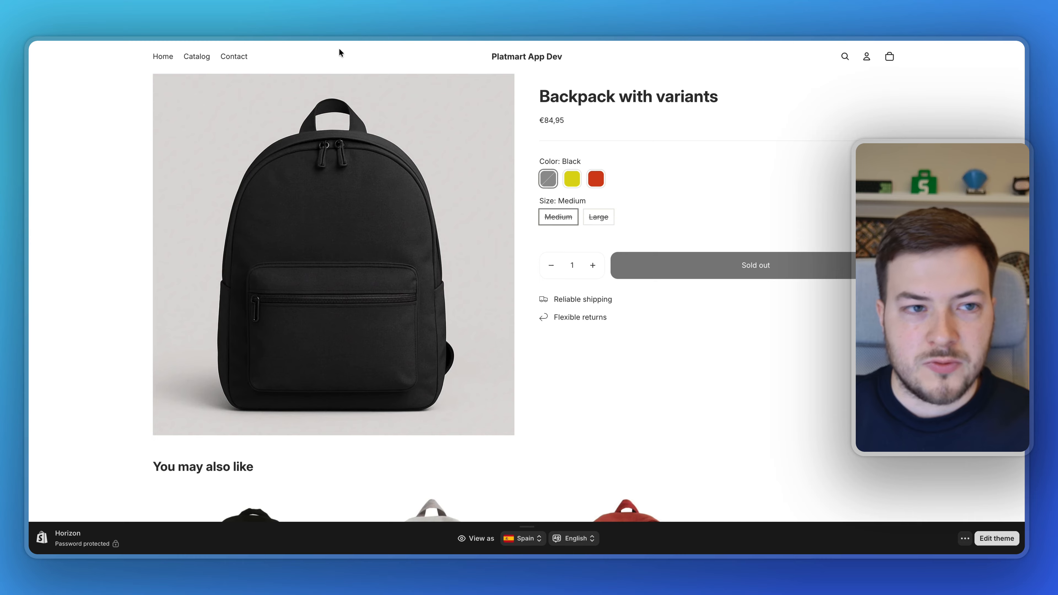
click(258, 33)
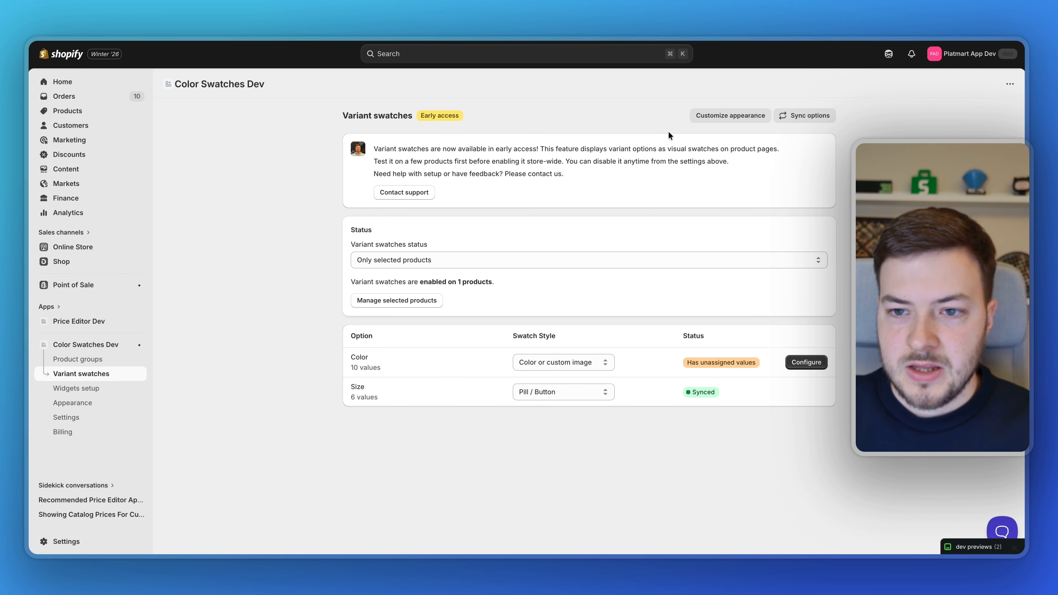
Step: In appearance settings, make colour swatches circles with size 36 instead of 30
click(744, 117)
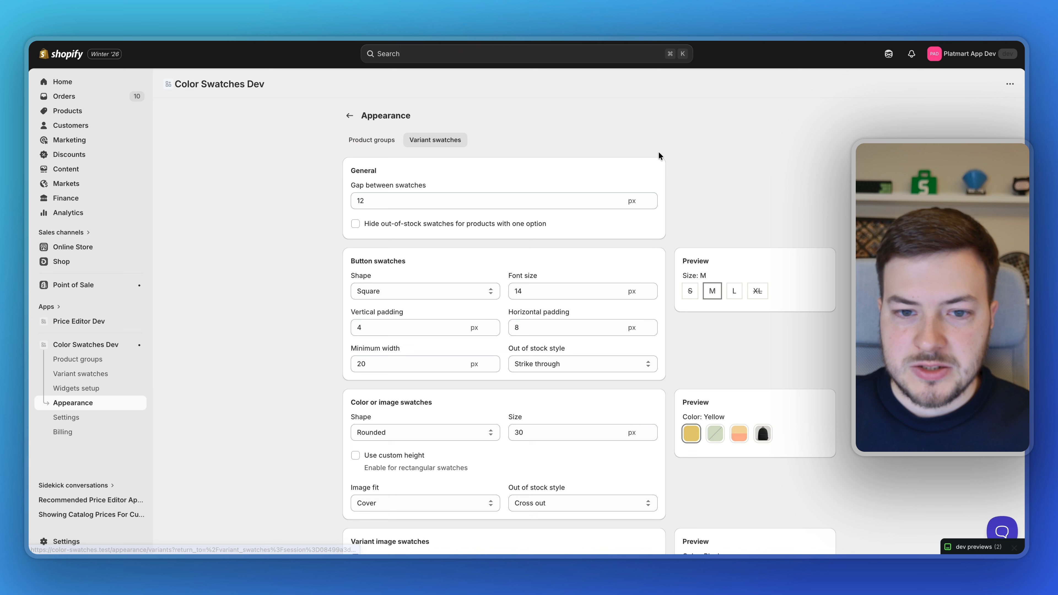
scroll(505, 174, down, 3)
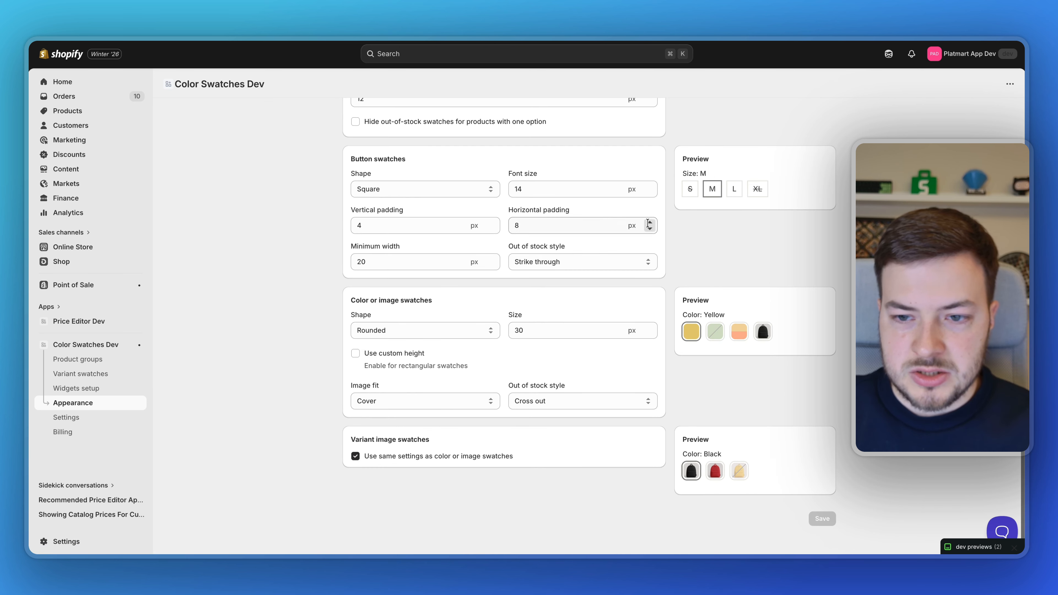
click(411, 330)
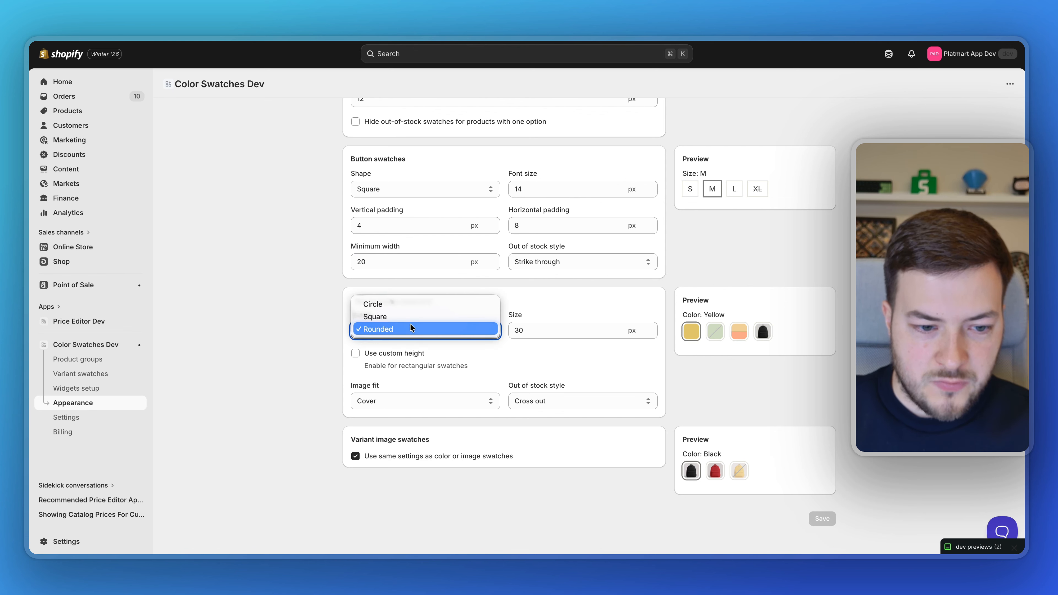
click(411, 304)
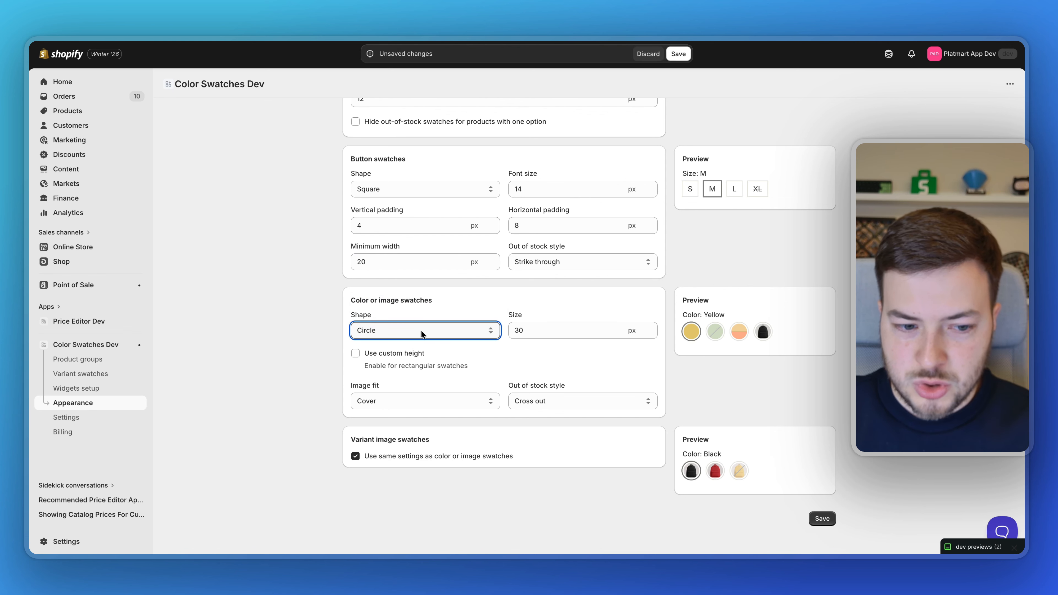
click(535, 332)
drag(536, 332, 512, 330)
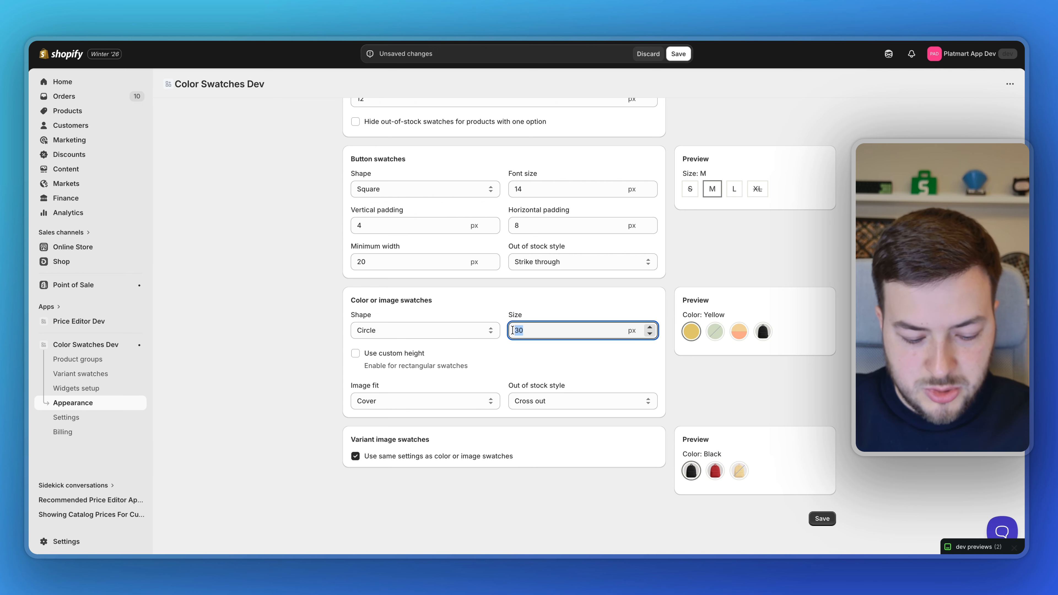
text(36)
click(313, 318)
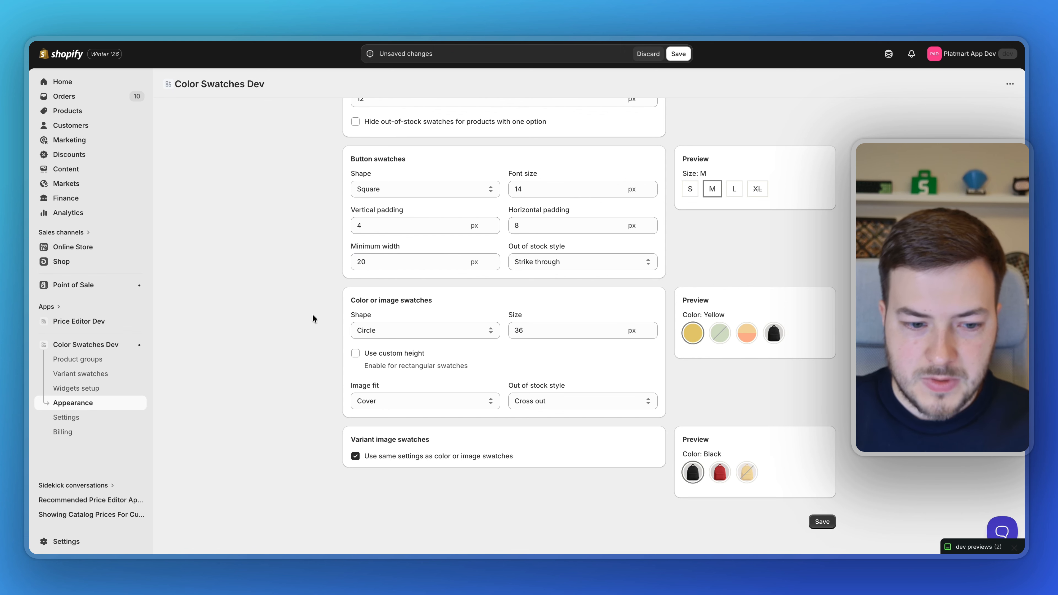
Step: Give button swatches a Rounded shape and 16 px font size
scroll(312, 315, down, 1)
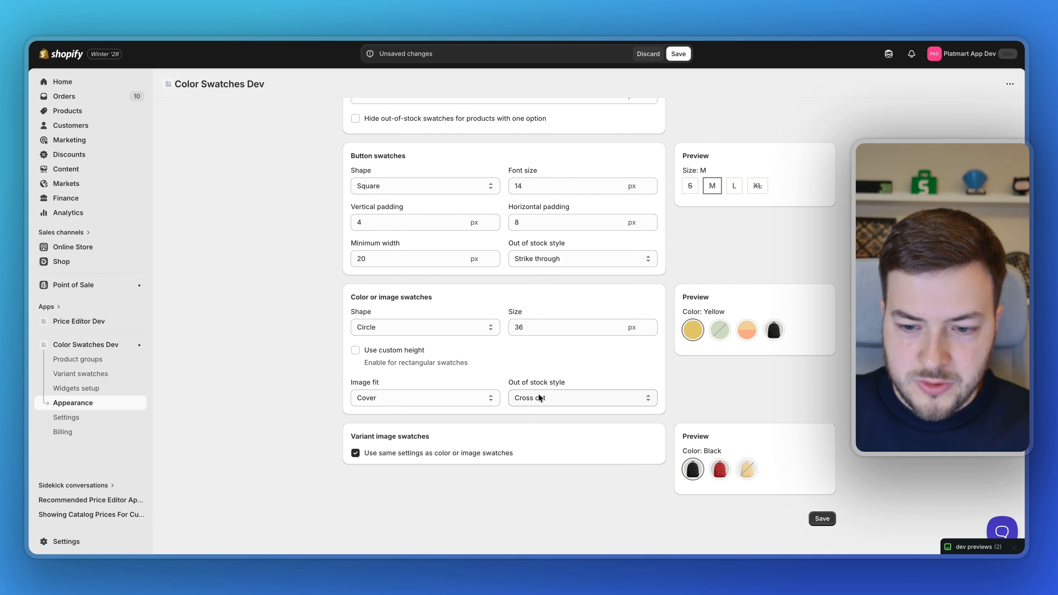
scroll(556, 384, up, 2)
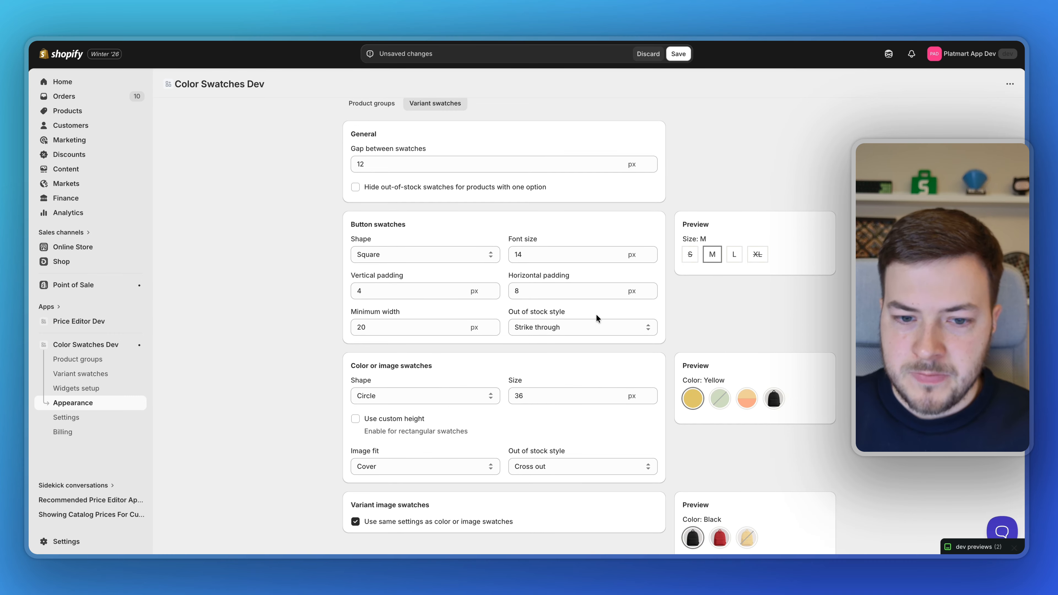
scroll(596, 316, up, 1)
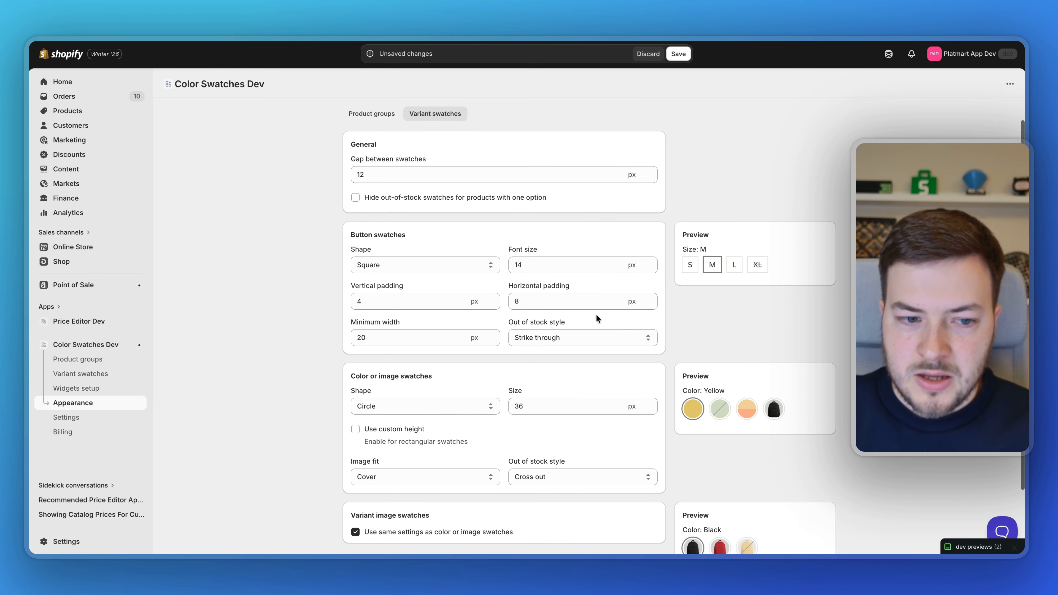
click(450, 263)
click(447, 274)
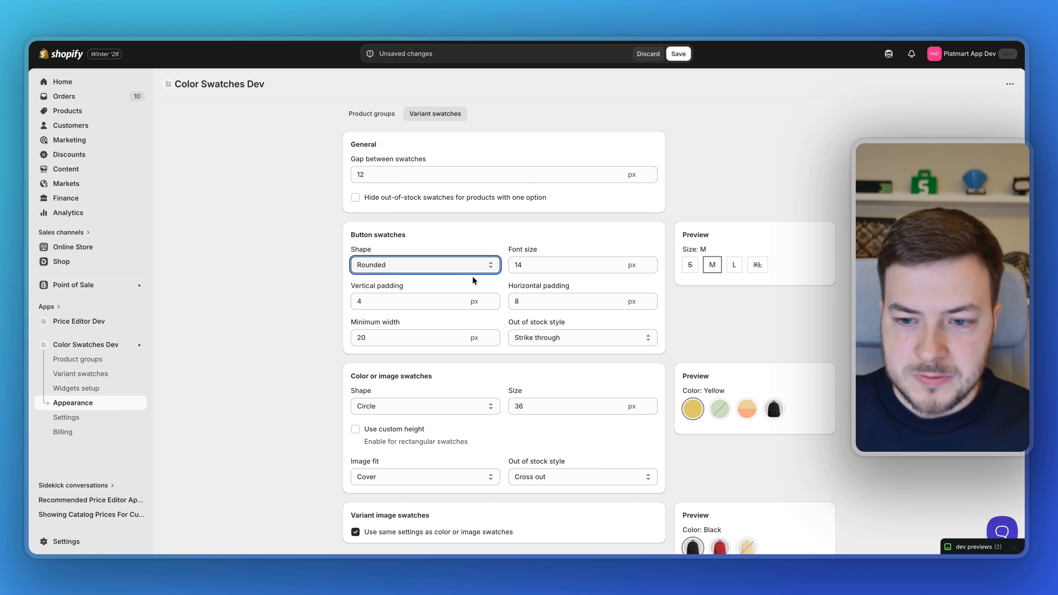
key(Tab)
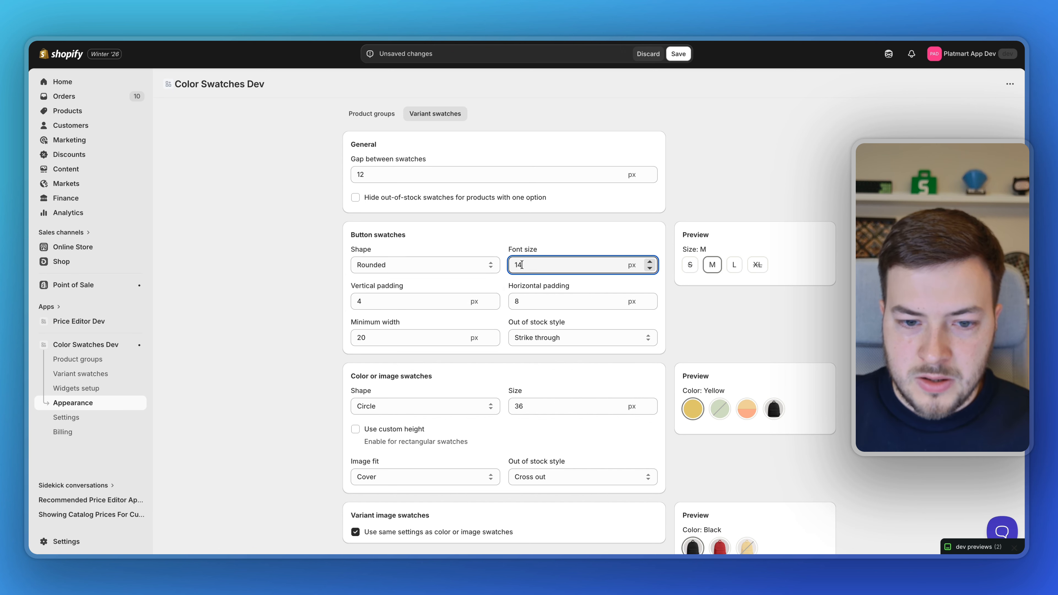
text(16)
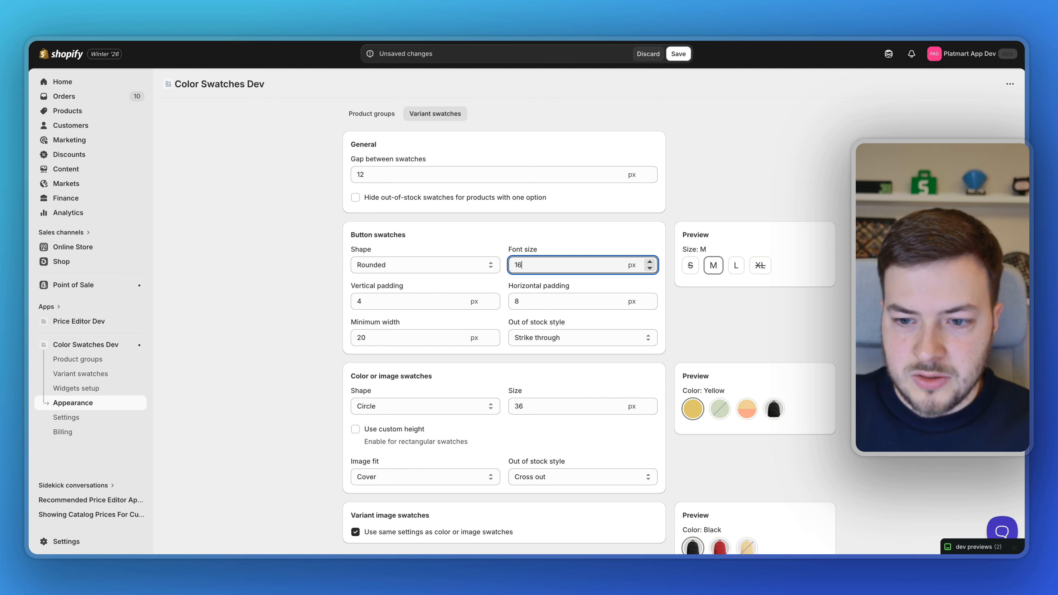
click(329, 292)
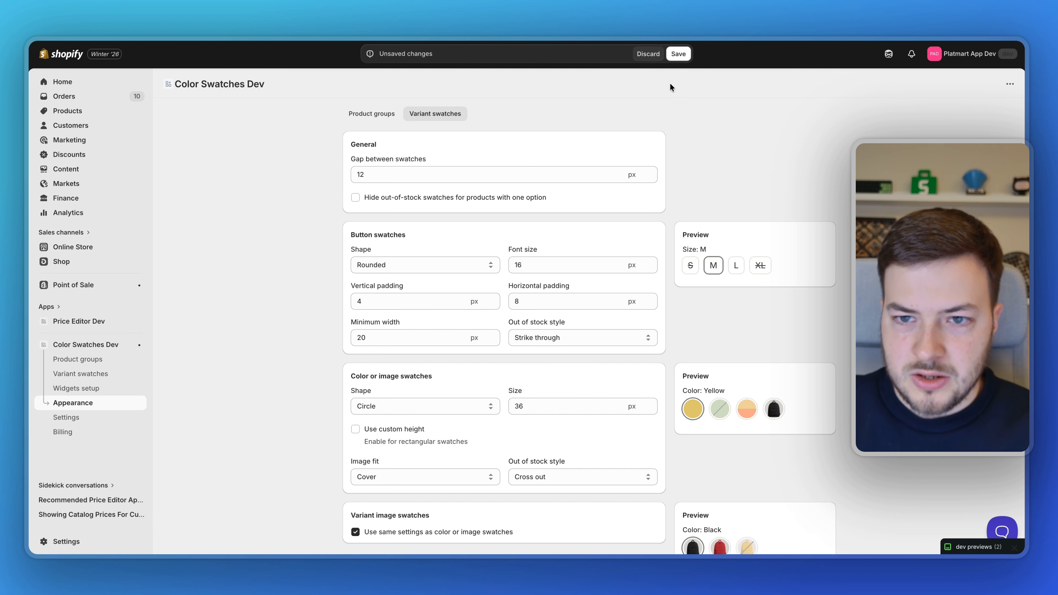
Step: Save the appearance changes, then preview Yellow, Red, Black and the Large size on the storefront
click(679, 55)
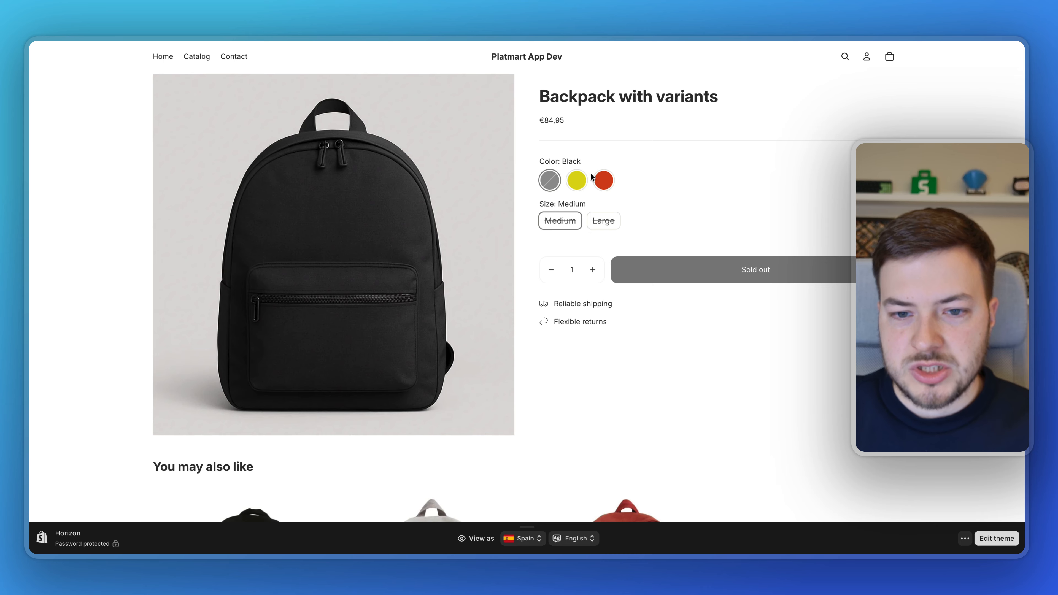
click(576, 186)
click(600, 188)
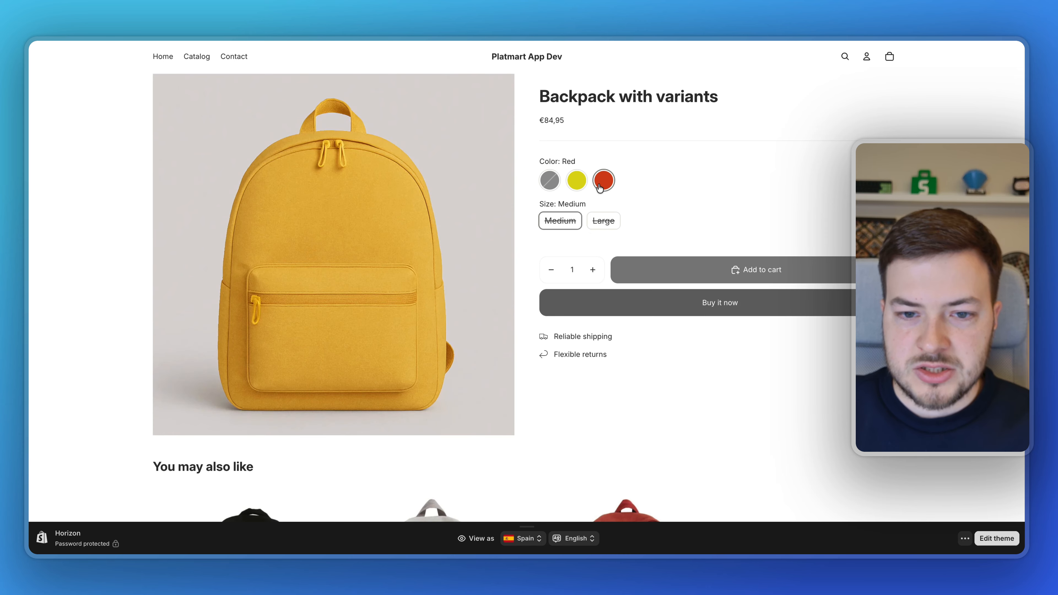
click(550, 181)
click(572, 185)
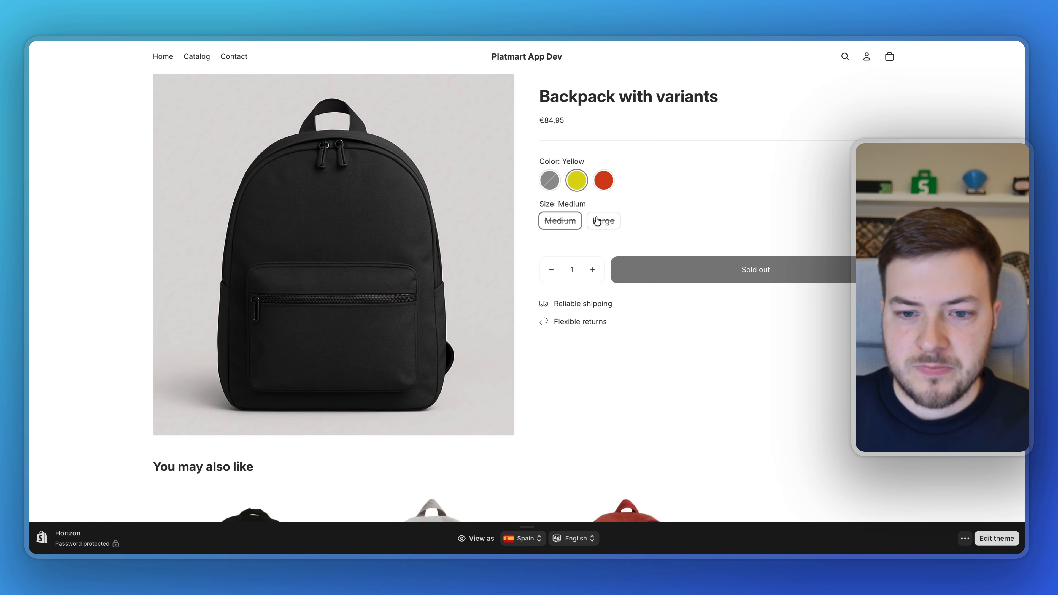
click(603, 223)
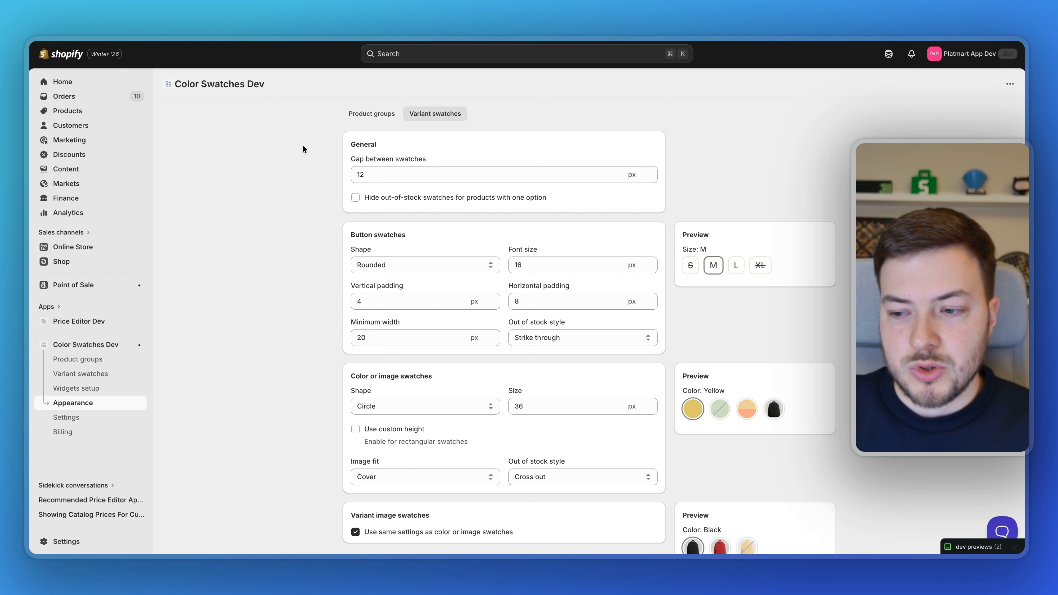
Step: Switch the Color option's swatch style to Variant image on the Variant swatches page
click(92, 375)
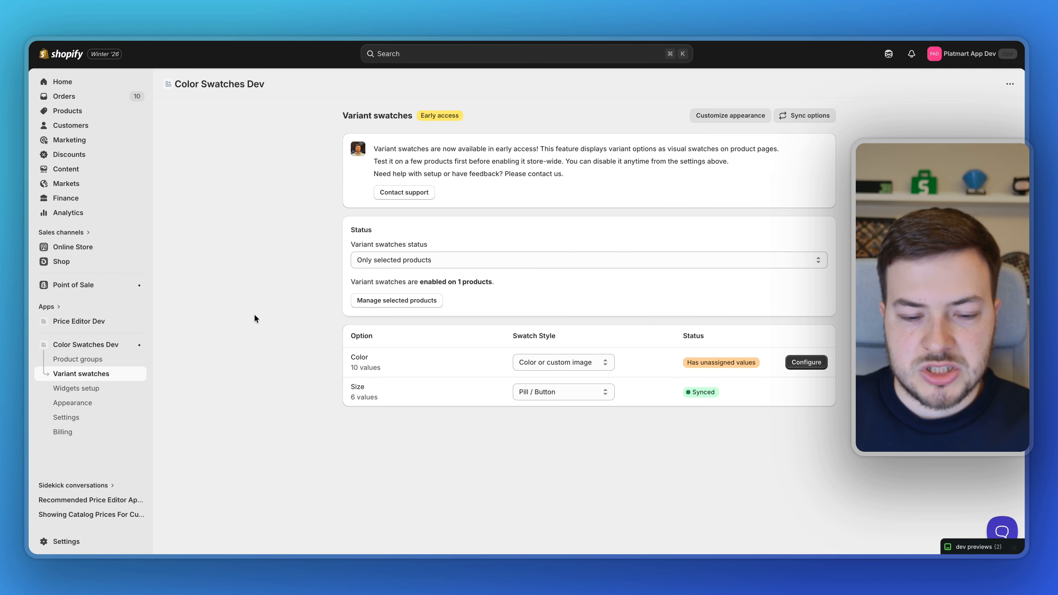
click(534, 359)
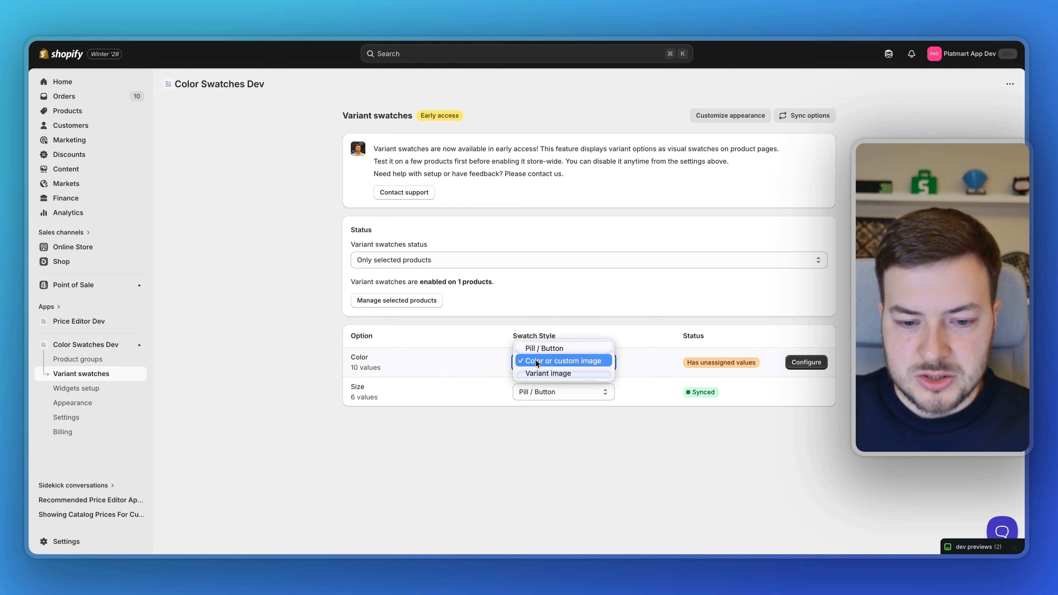
click(543, 372)
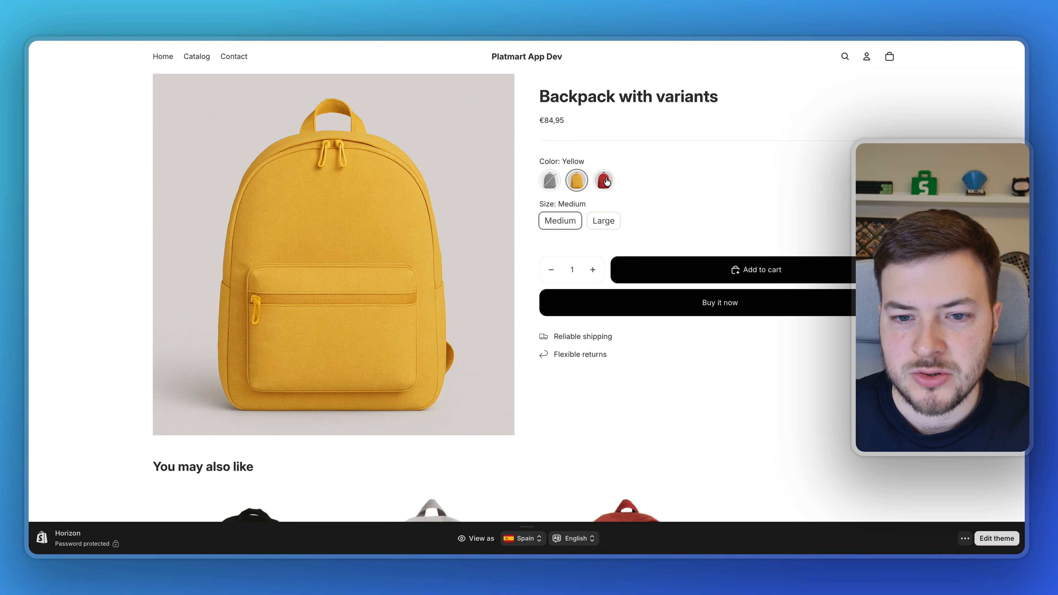
Step: Preview the Red, sold-out Black and Yellow image swatches on the storefront
click(606, 182)
click(552, 185)
click(578, 187)
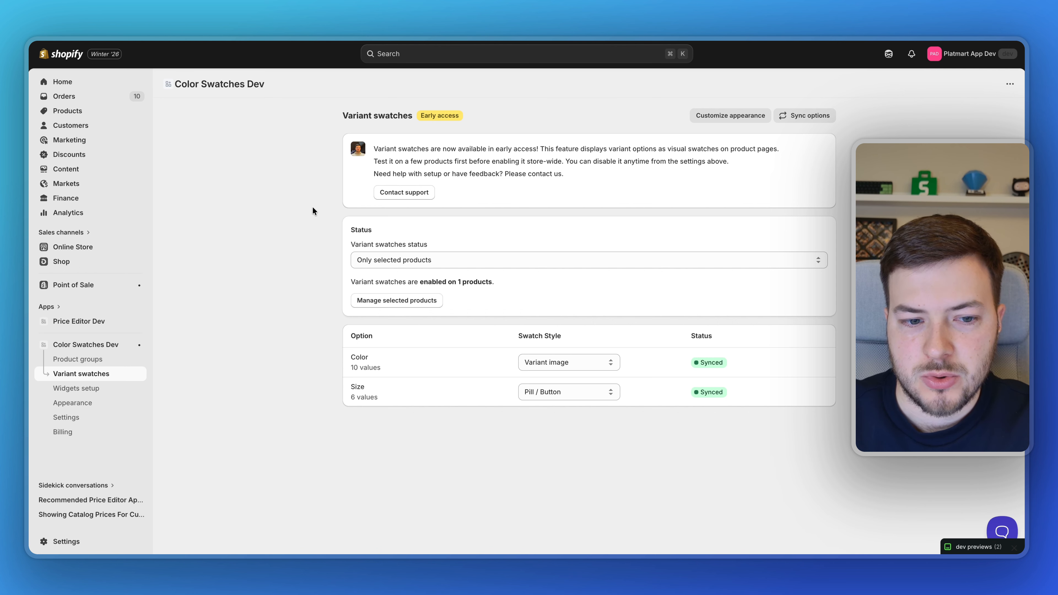
Step: Set the variant swatches status to Enabled, then to Disabled, and save it
click(386, 258)
click(398, 244)
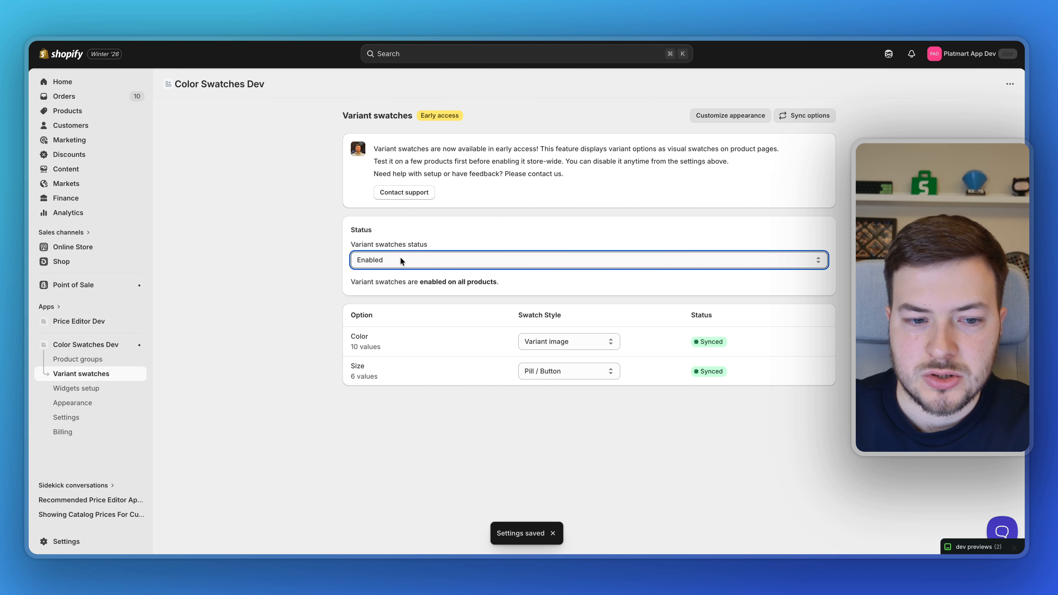
click(399, 259)
click(397, 282)
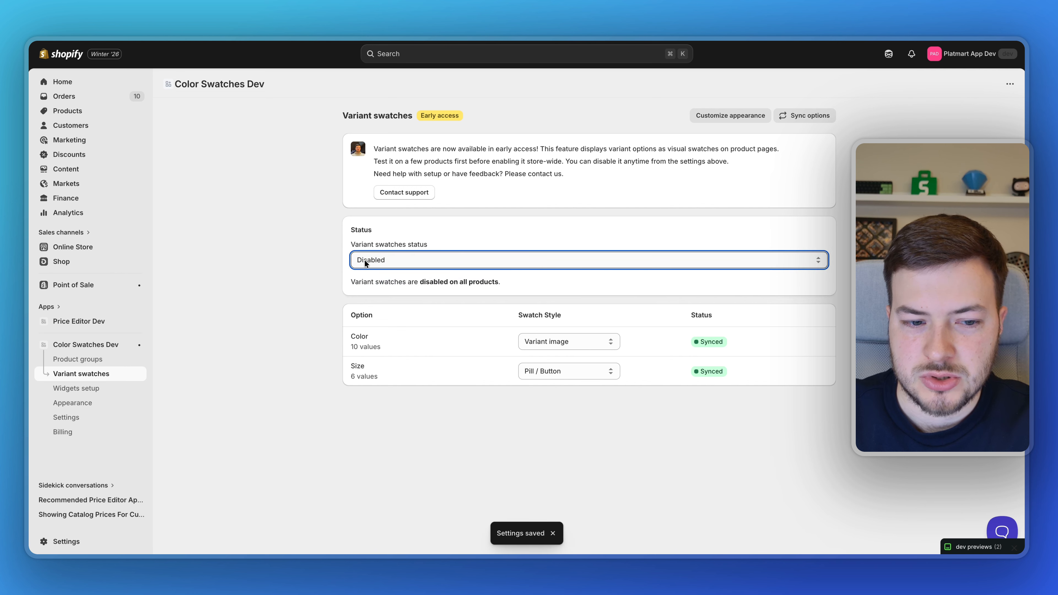
click(335, 269)
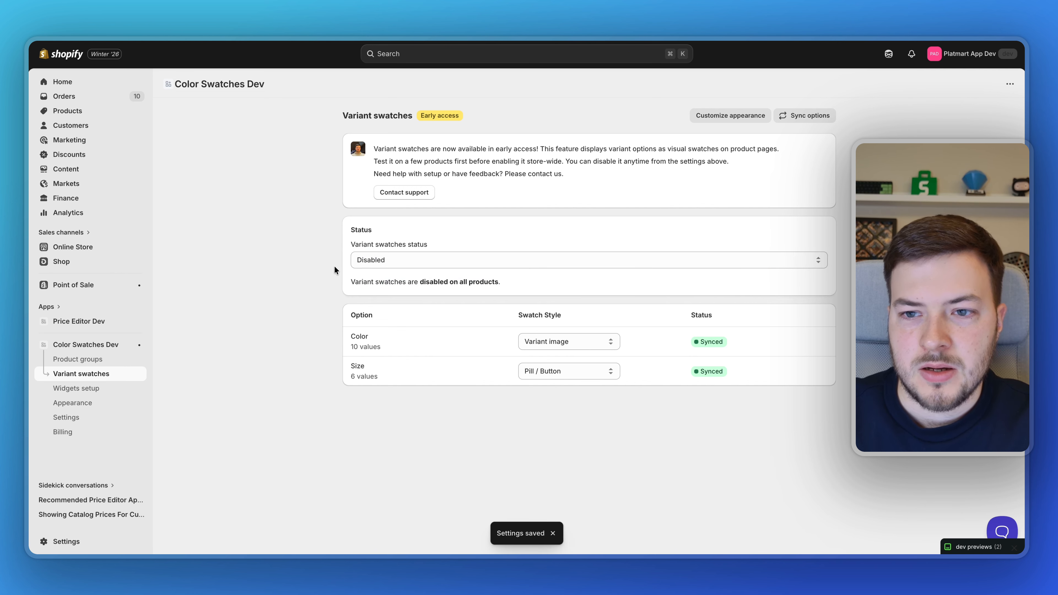